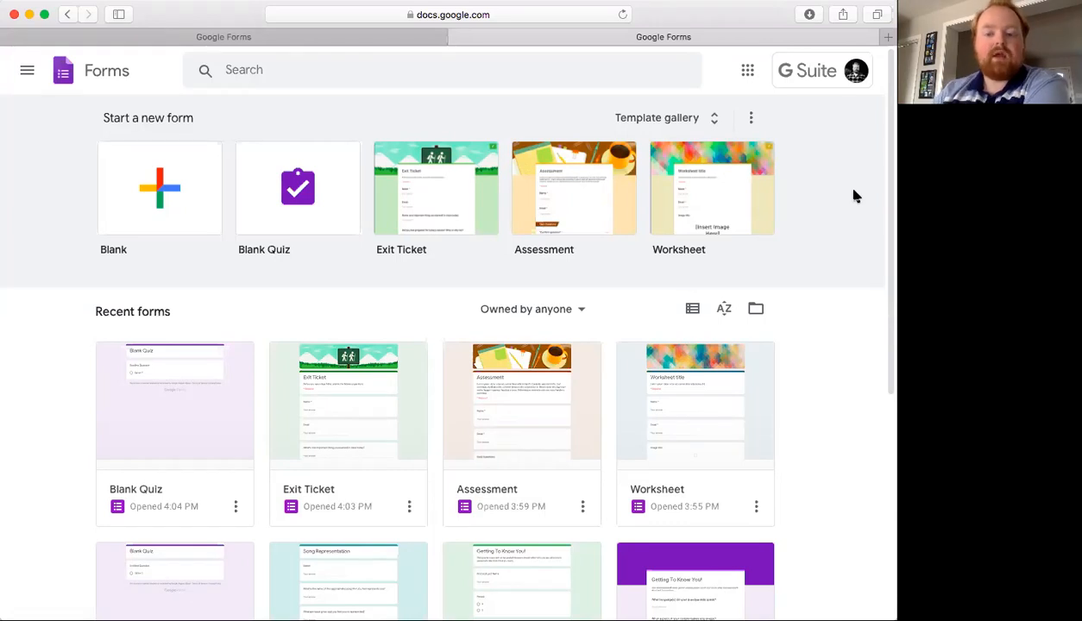
# - Open Google Forms in a new tab from the apps launcher
pyautogui.click(747, 69)
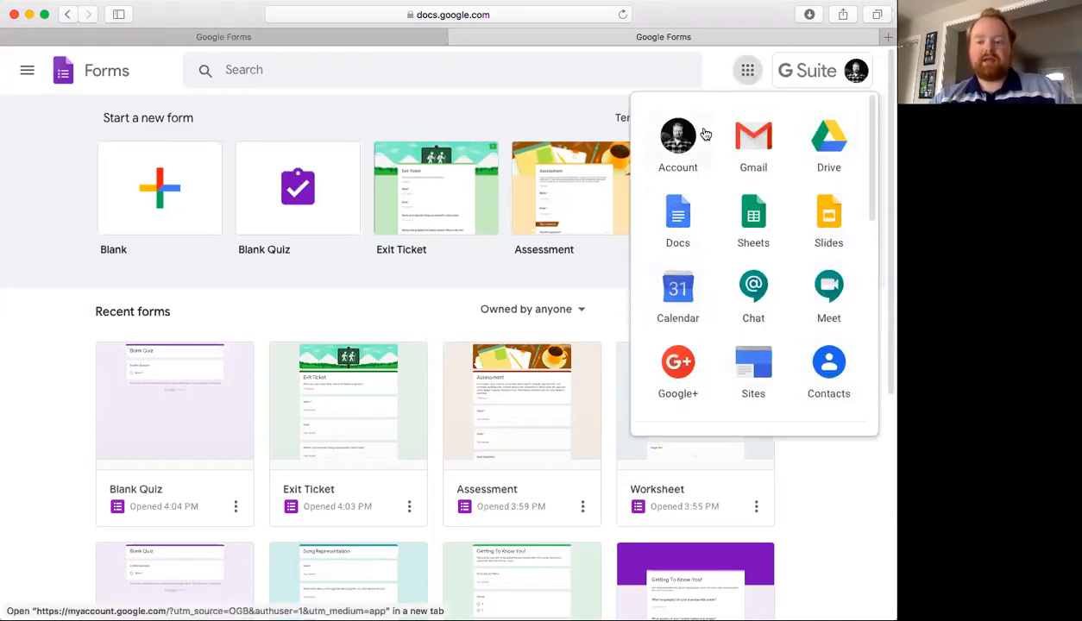
pyautogui.scroll(-3, 716, 210)
pyautogui.scroll(-6, 715, 210)
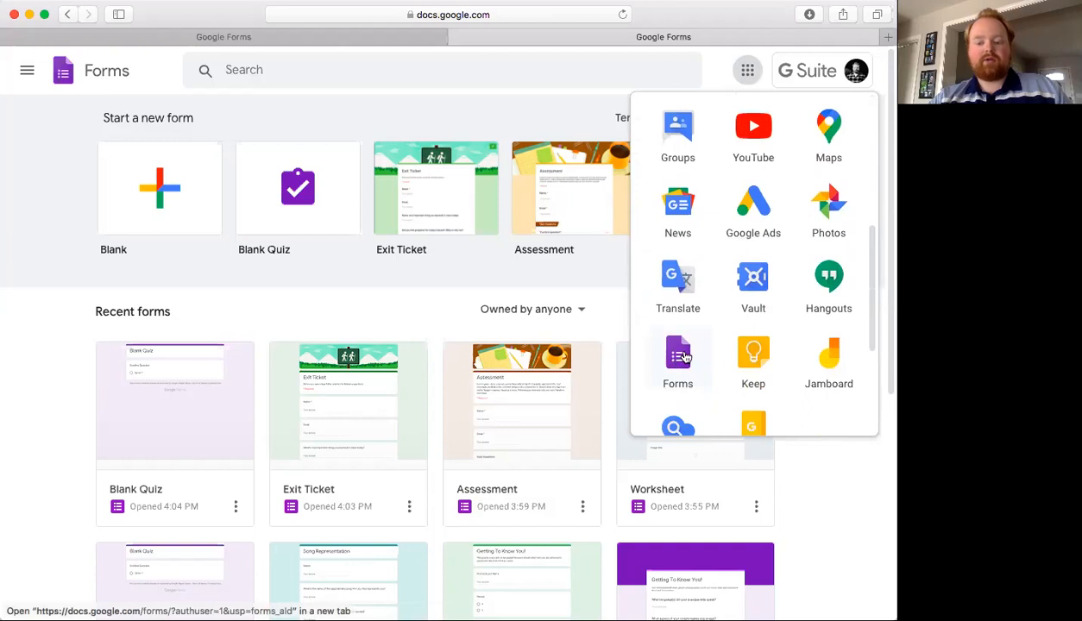
pyautogui.click(684, 356)
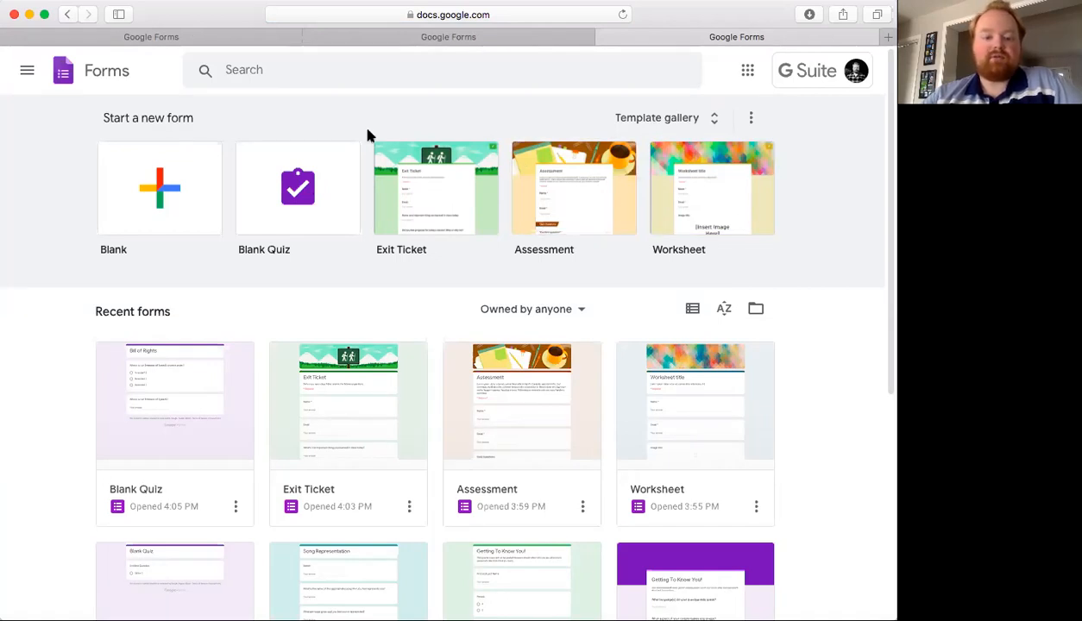
# - Create a blank quiz and title it Bill of Rights
pyautogui.click(335, 187)
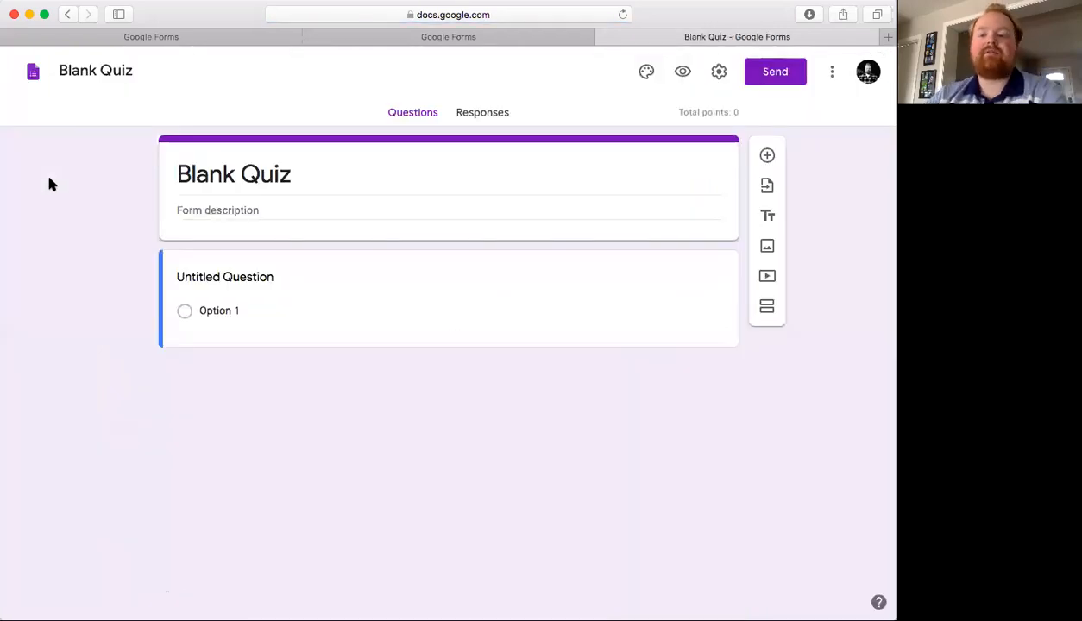
pyautogui.click(263, 186)
pyautogui.press('BackSpace')
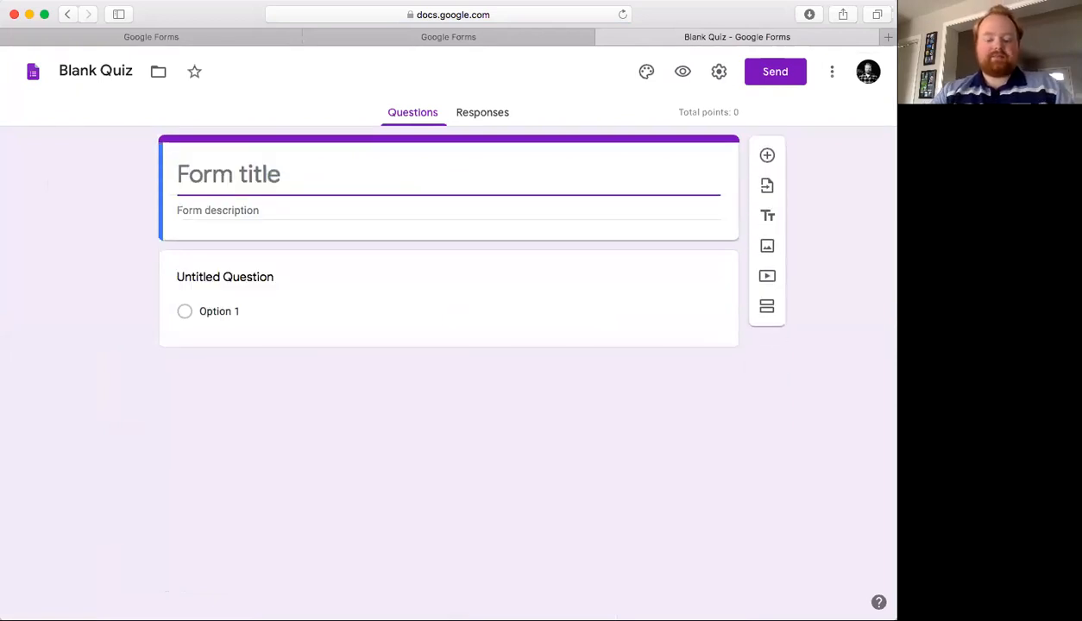
pyautogui.write('Bill of ')
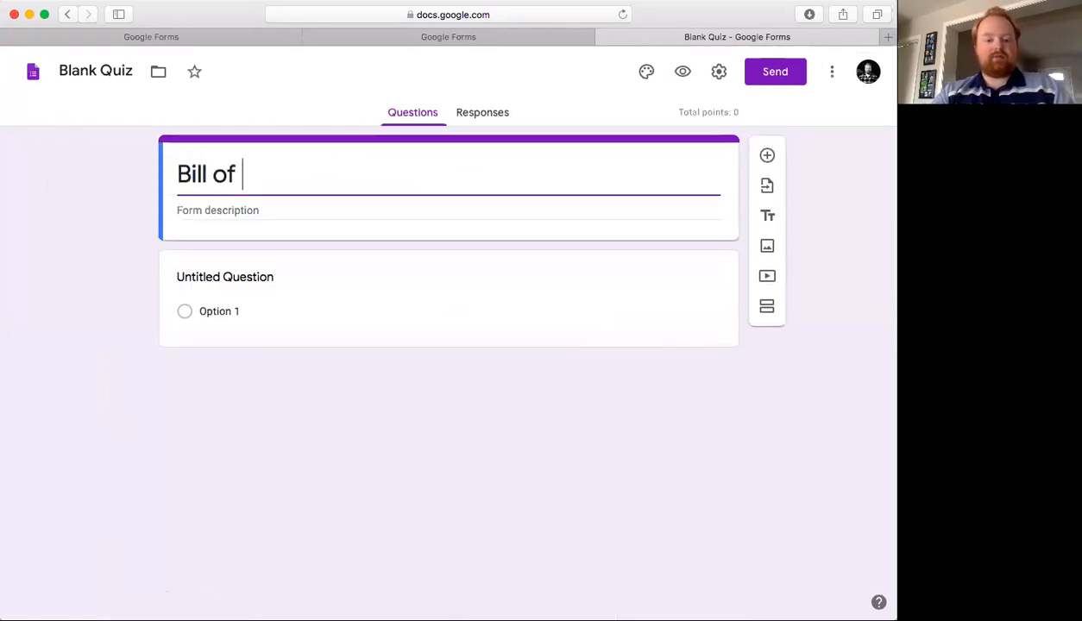
pyautogui.write('Rights')
pyautogui.click(82, 216)
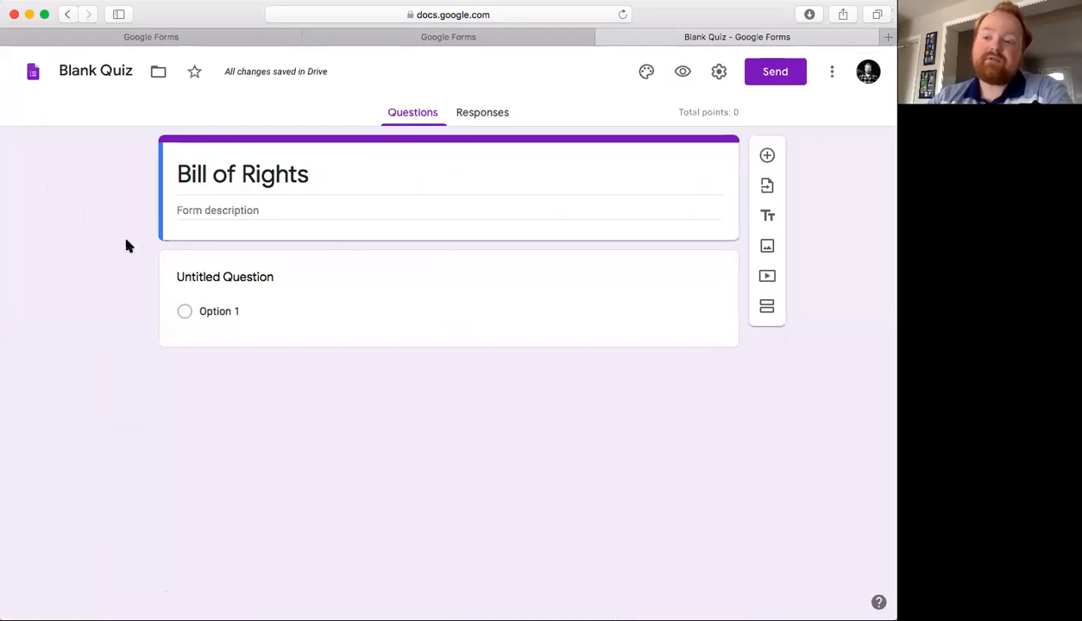
# - Set the first question's text to "Where do we find the Freedom of Speech?"
pyautogui.click(265, 281)
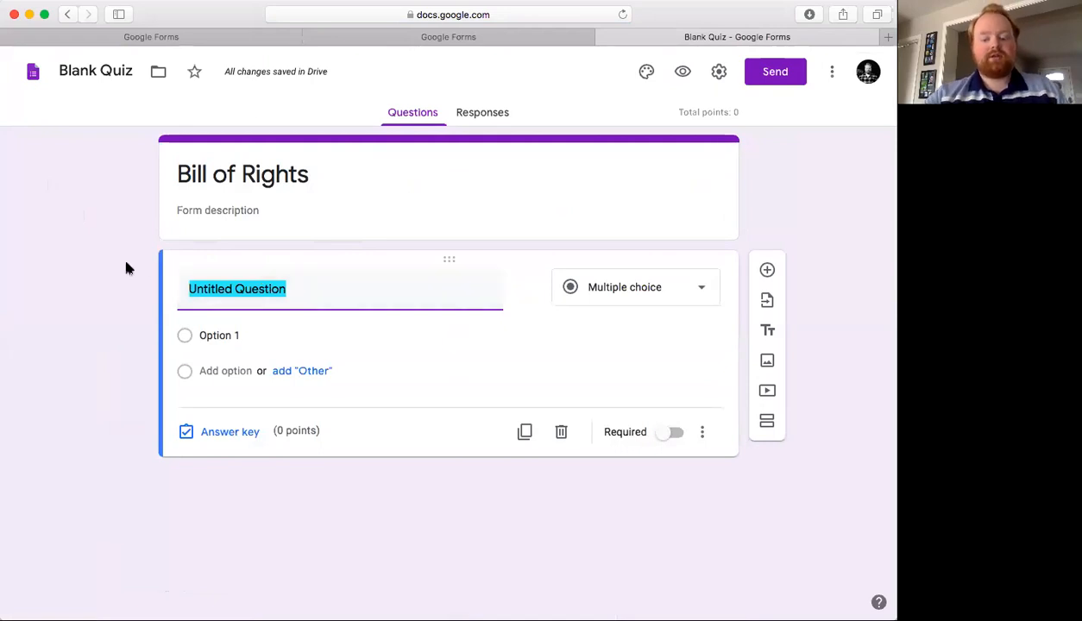
pyautogui.press('BackSpace')
pyautogui.write('W')
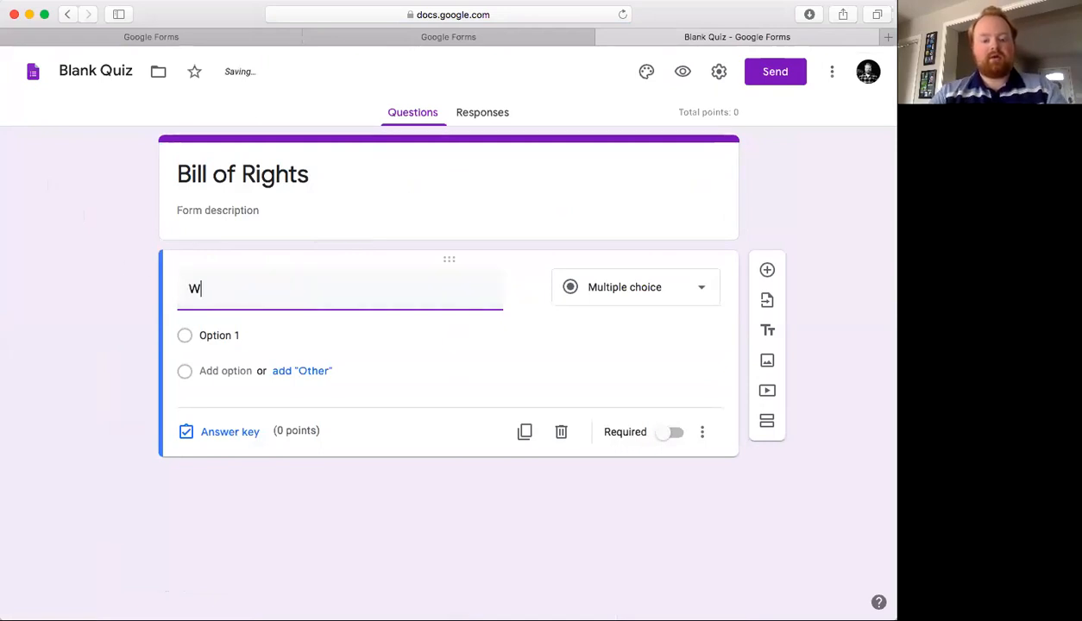
pyautogui.write('here do we find ')
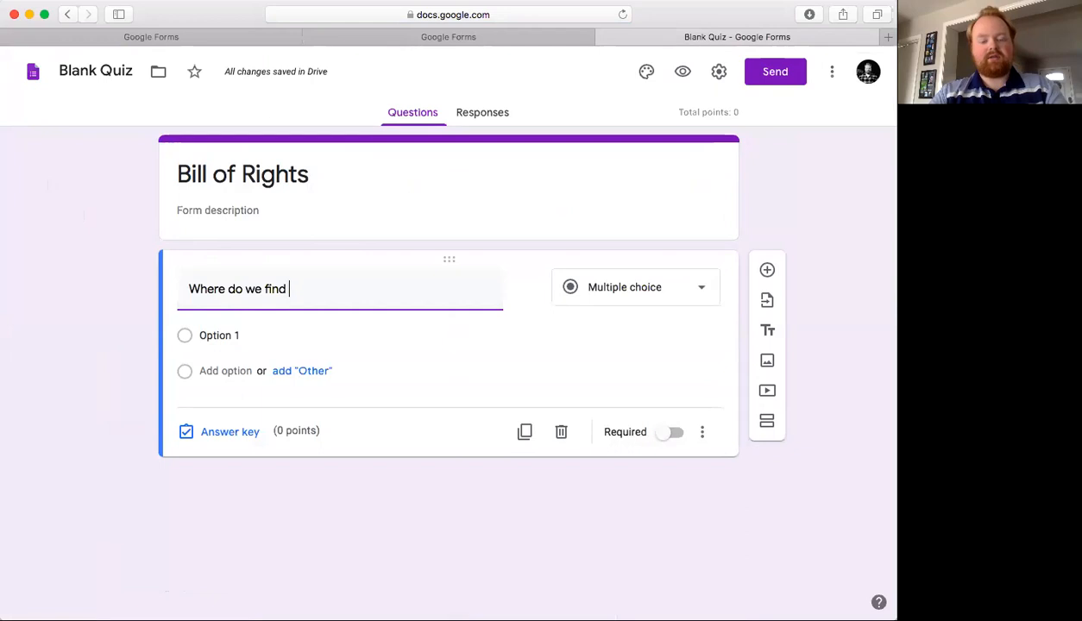
pyautogui.write('the Freedom of Speech?')
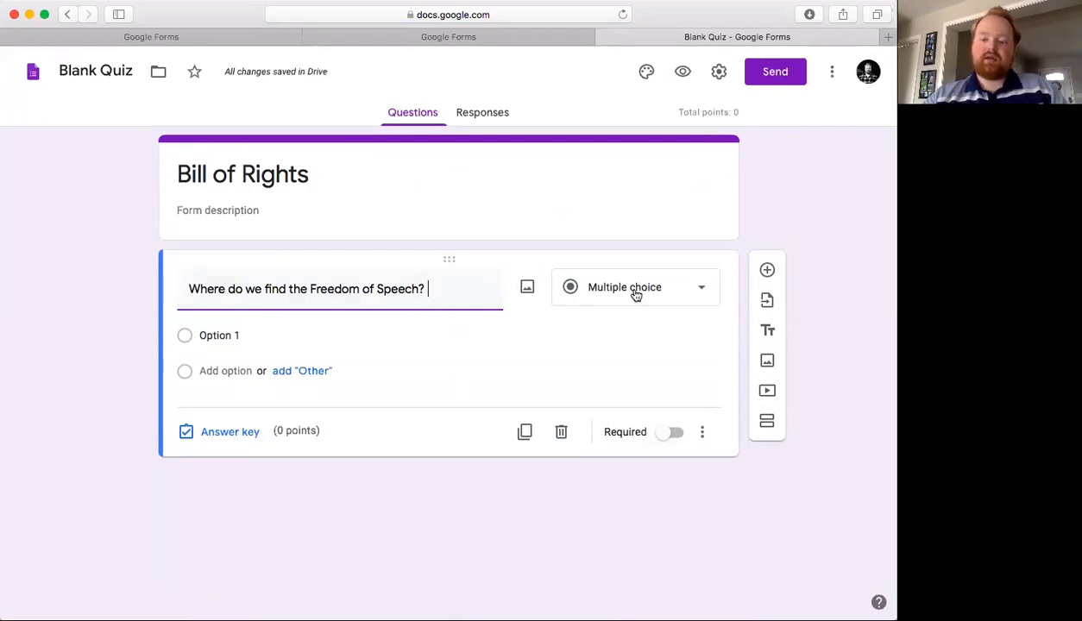
# - Replace the first answer option with Amendent 4
pyautogui.click(233, 337)
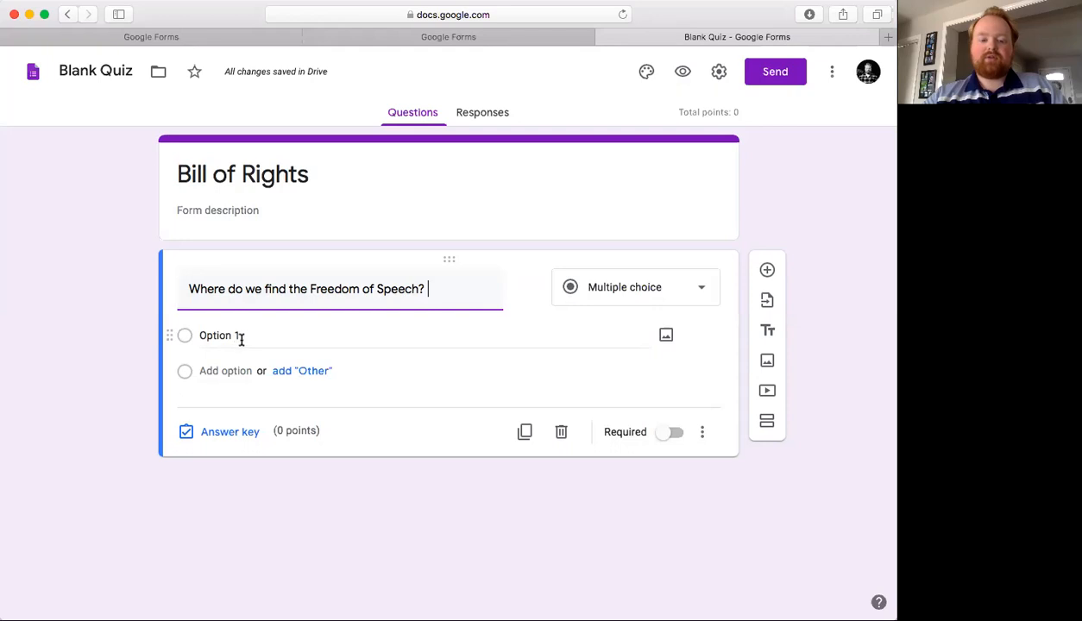
pyautogui.press('BackSpace')
pyautogui.write('Amendent 4')
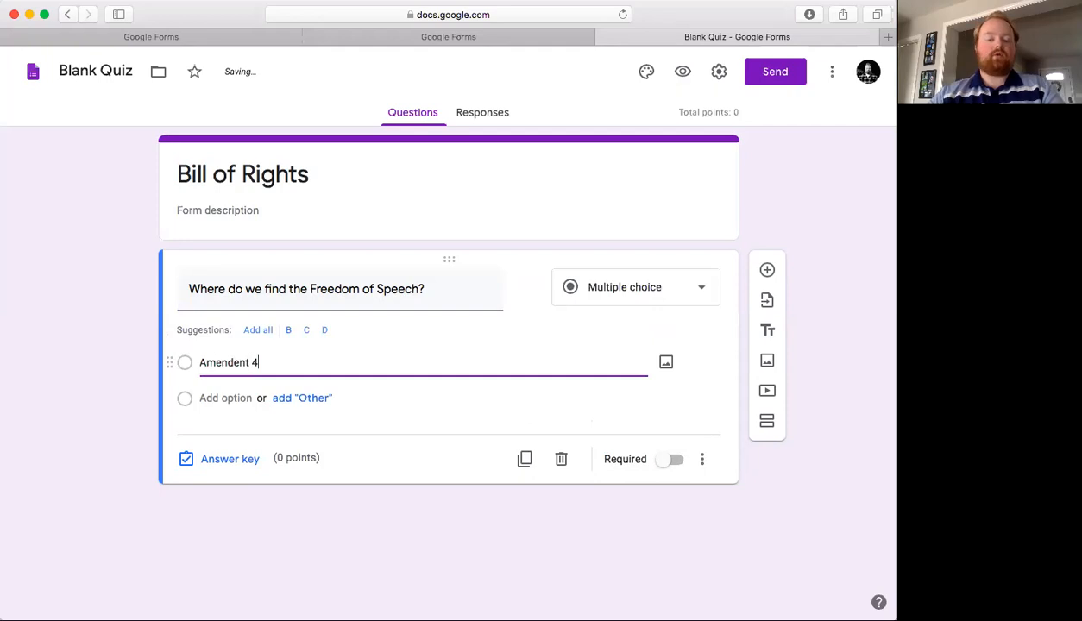
# - Add a second answer option Amendment and correct the first option's spelling to Amendment 4
pyautogui.click(206, 399)
pyautogui.write('Amend')
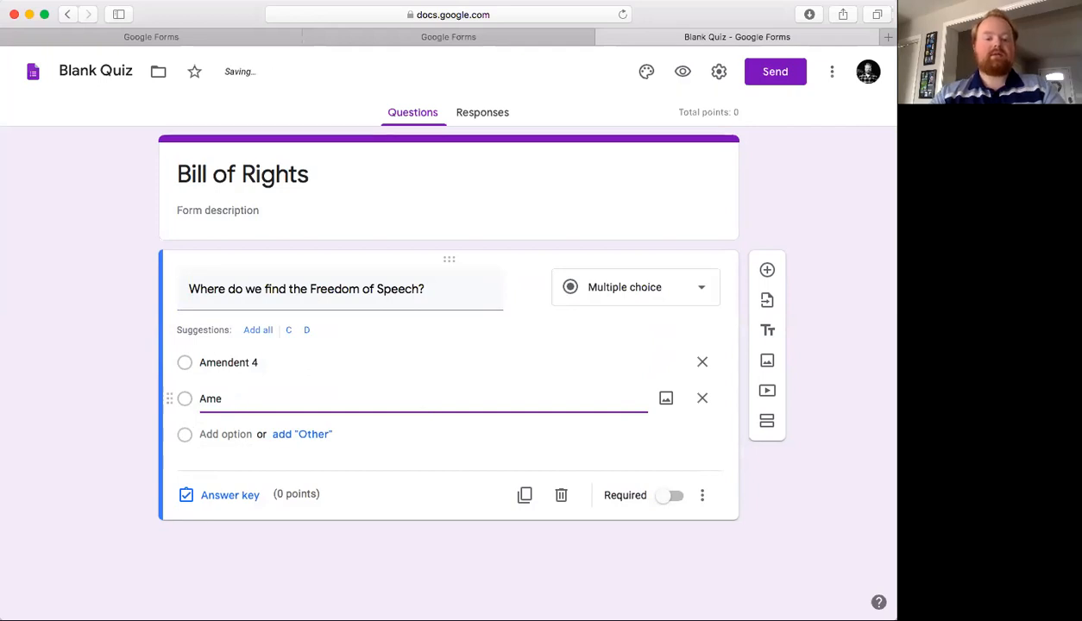
pyautogui.write('ment')
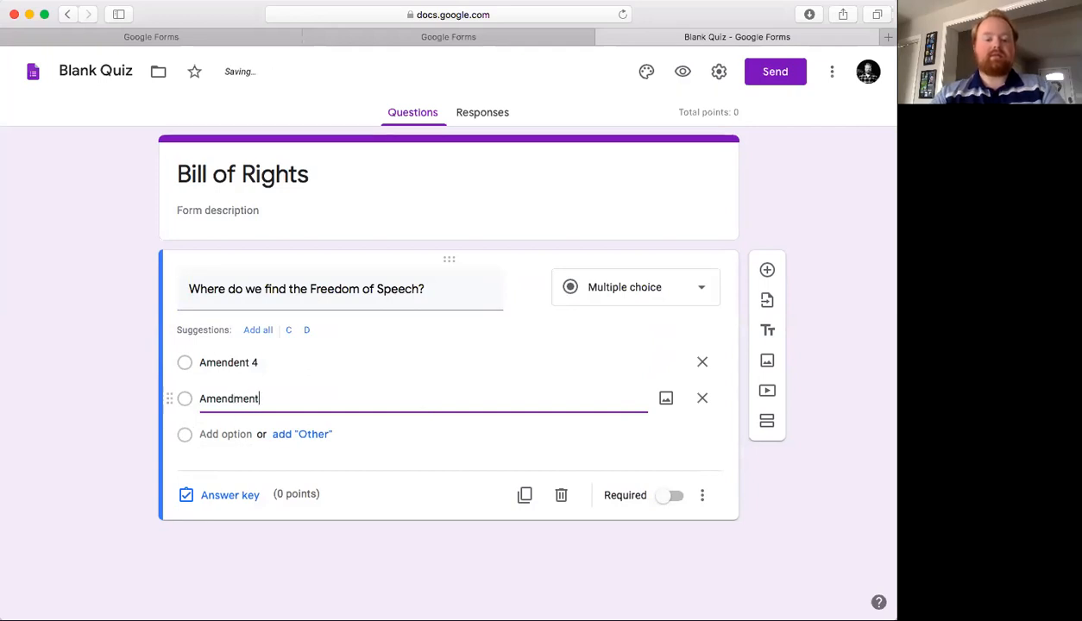
pyautogui.doubleClick(230, 363)
pyautogui.click(229, 363)
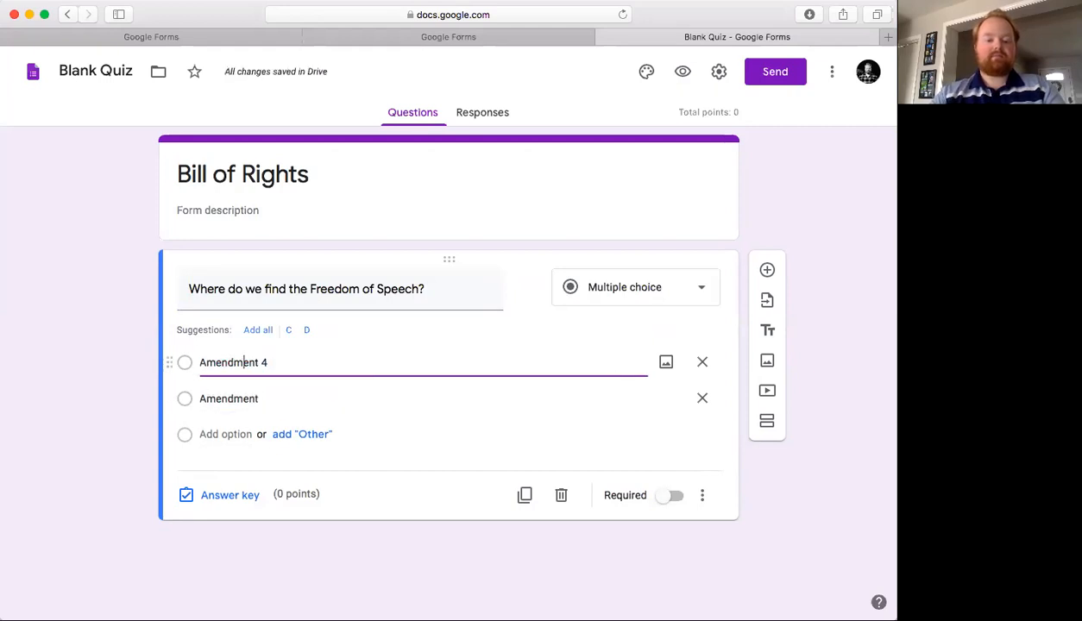
# - Complete the second option as Amendment 2 and add a third option Amendment 1
pyautogui.doubleClick(277, 394)
pyautogui.press('Right')
pyautogui.write('2')
pyautogui.click(211, 435)
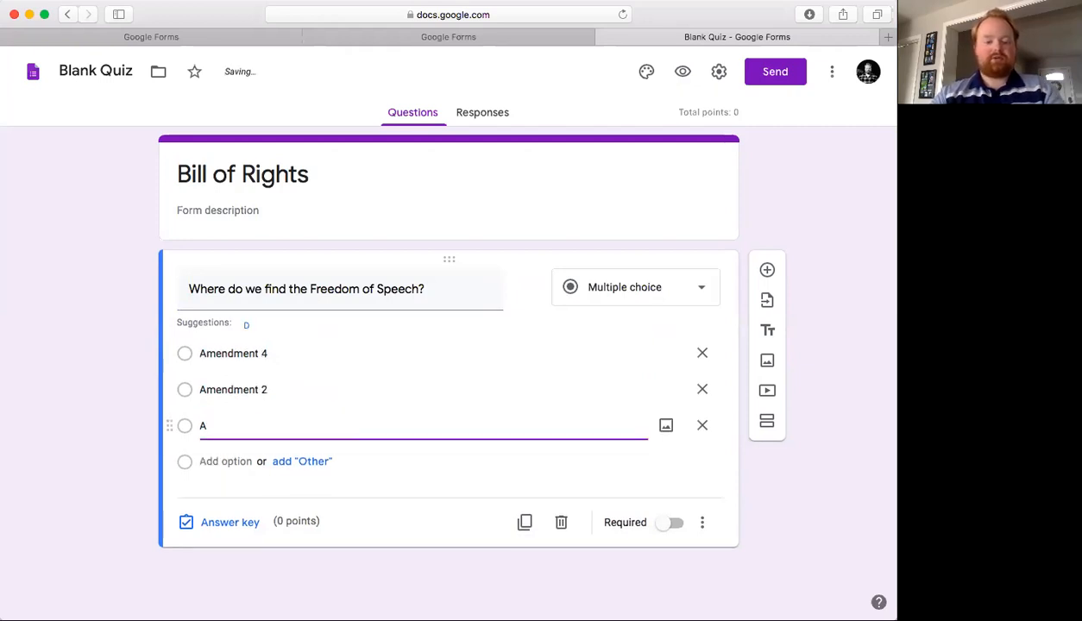
pyautogui.write('Amendment 1')
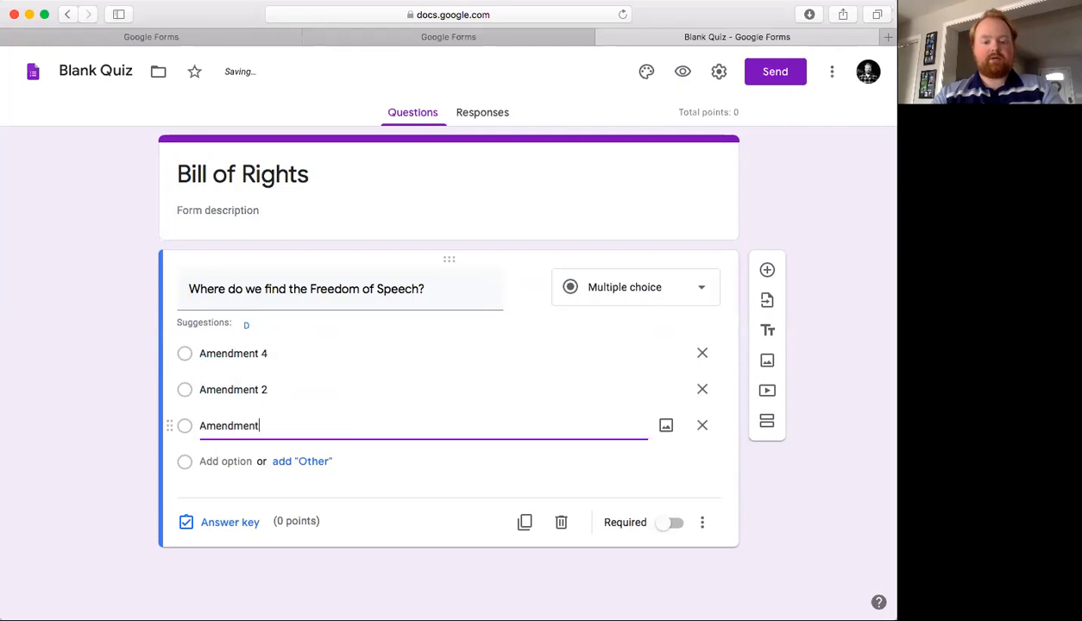
pyautogui.click(90, 392)
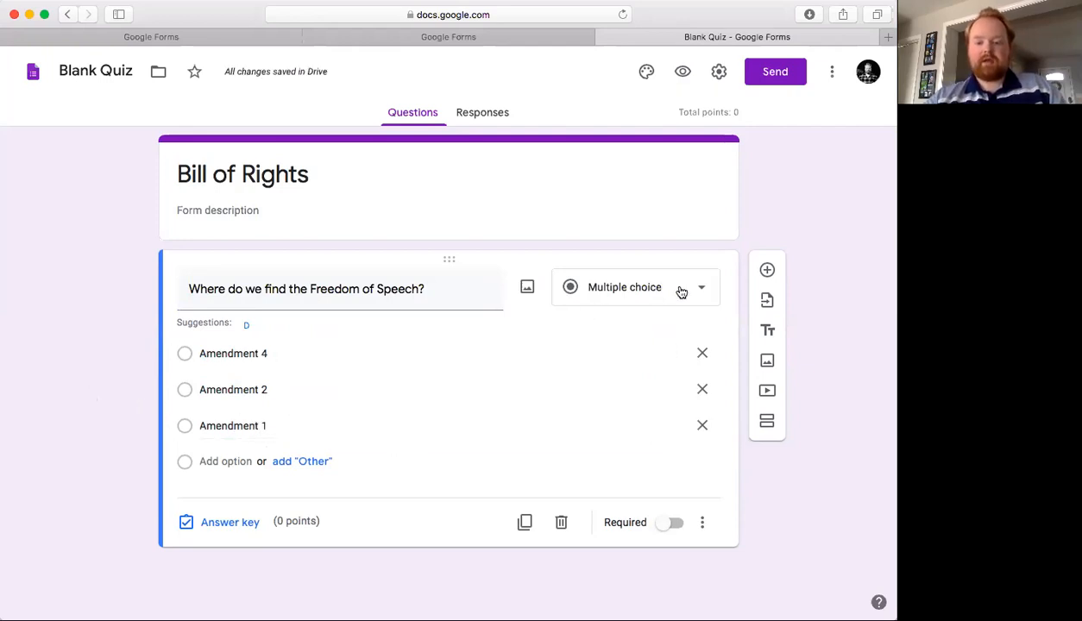
# - Review the list of available question types without changing the type
pyautogui.click(681, 292)
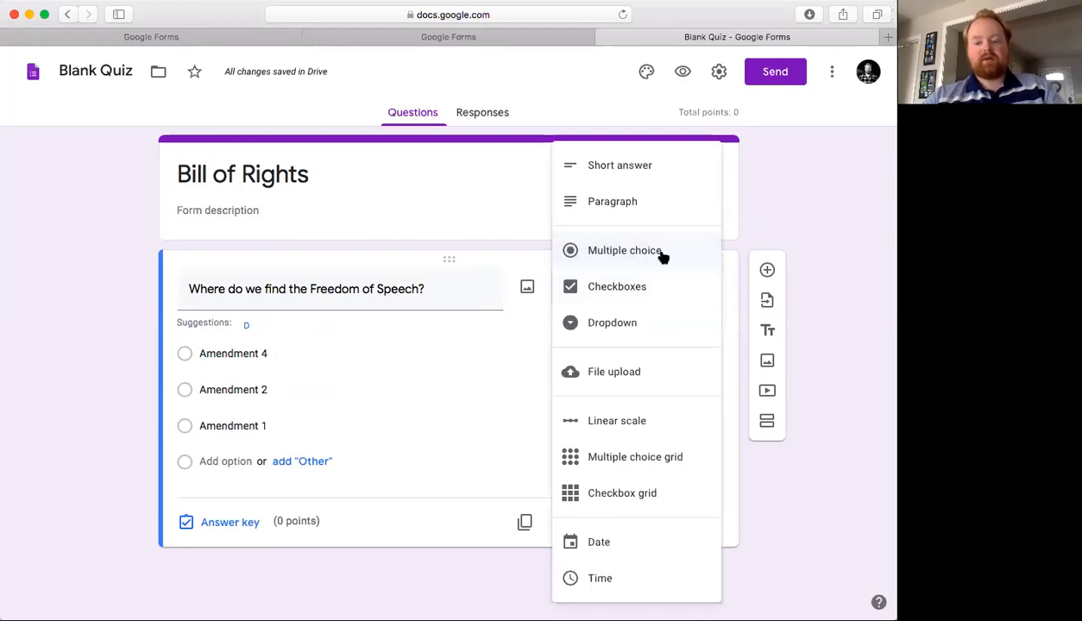
pyautogui.click(141, 369)
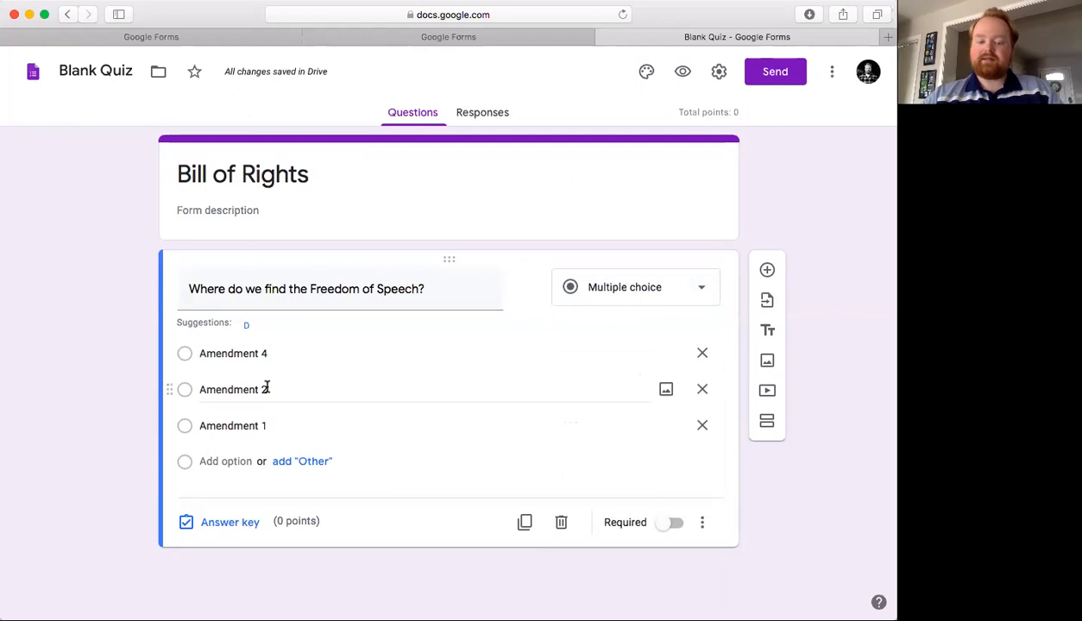
# - Add a second question "Where do we find the Freedom of Speech?" with the Short answer type
pyautogui.click(766, 271)
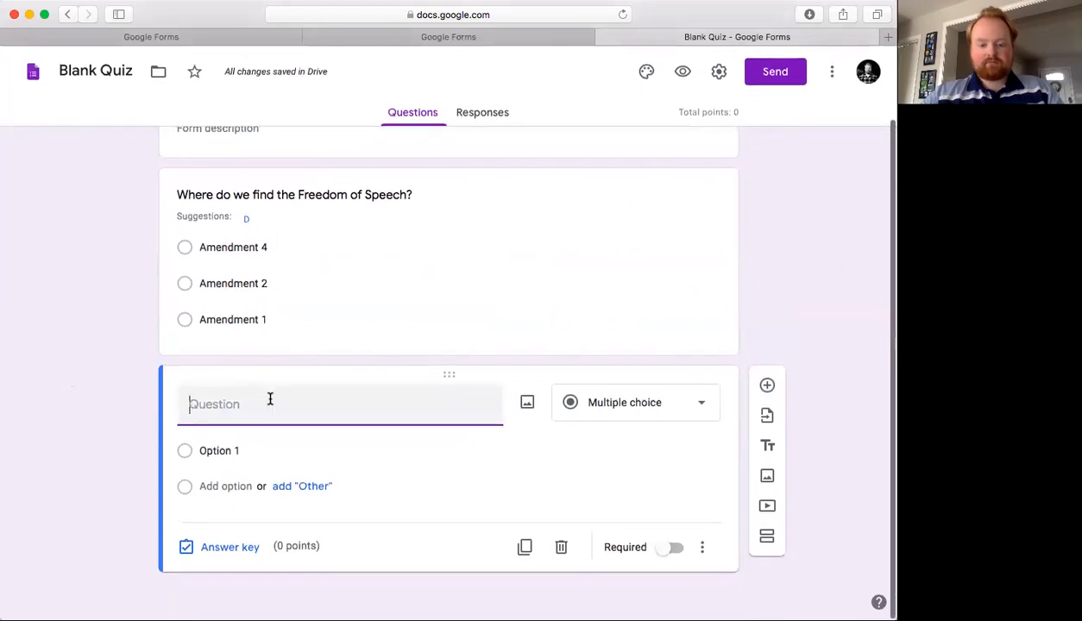
pyautogui.write('Where do we f')
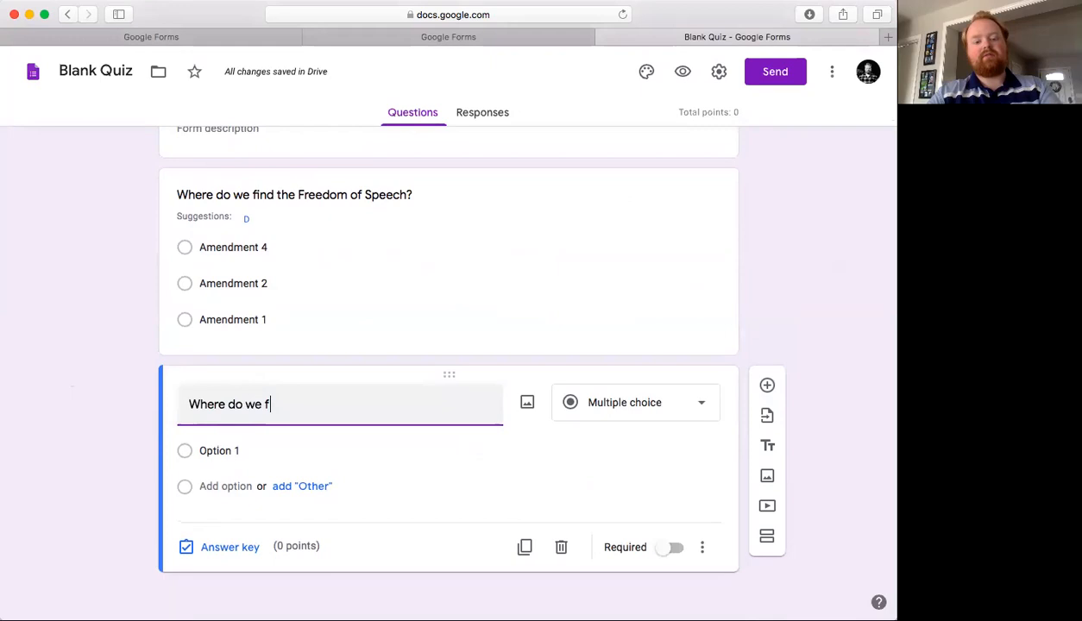
pyautogui.write('ind the Freedom')
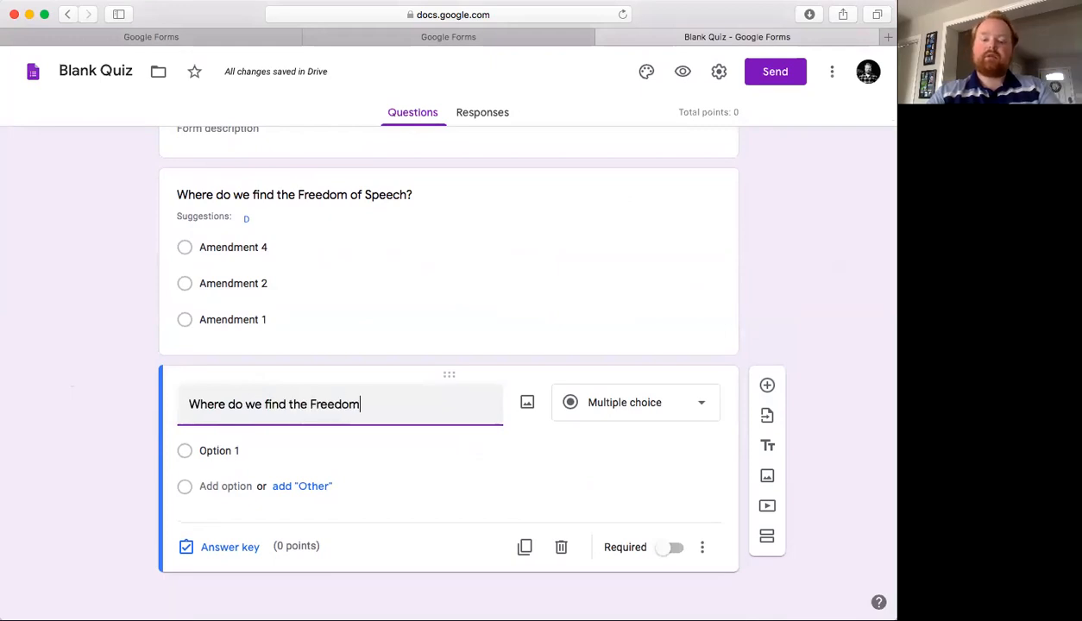
pyautogui.write(' of Speech?')
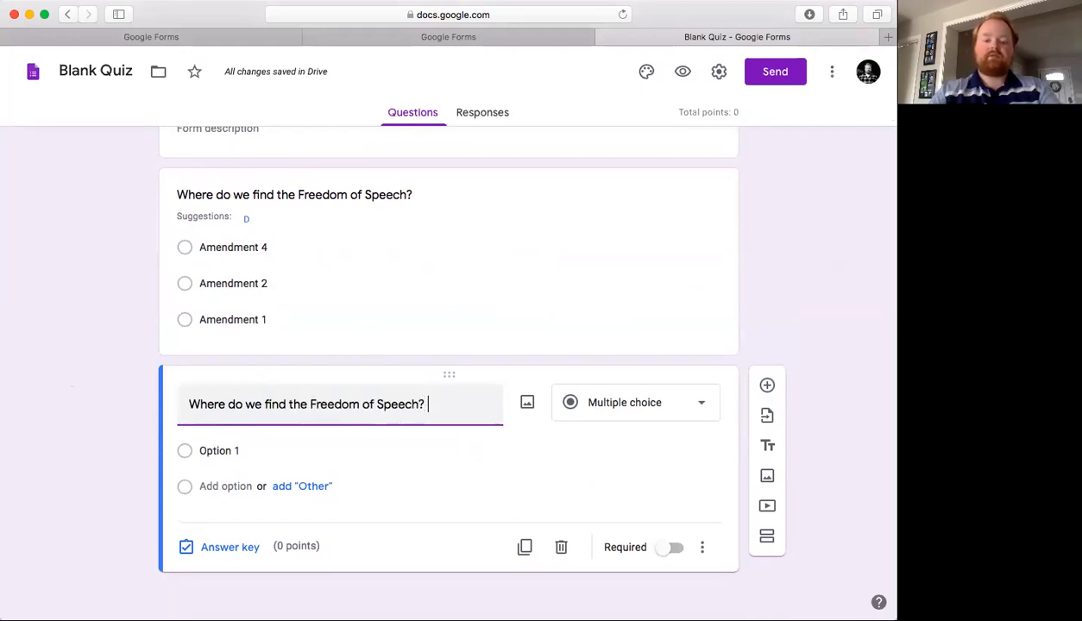
pyautogui.click(631, 406)
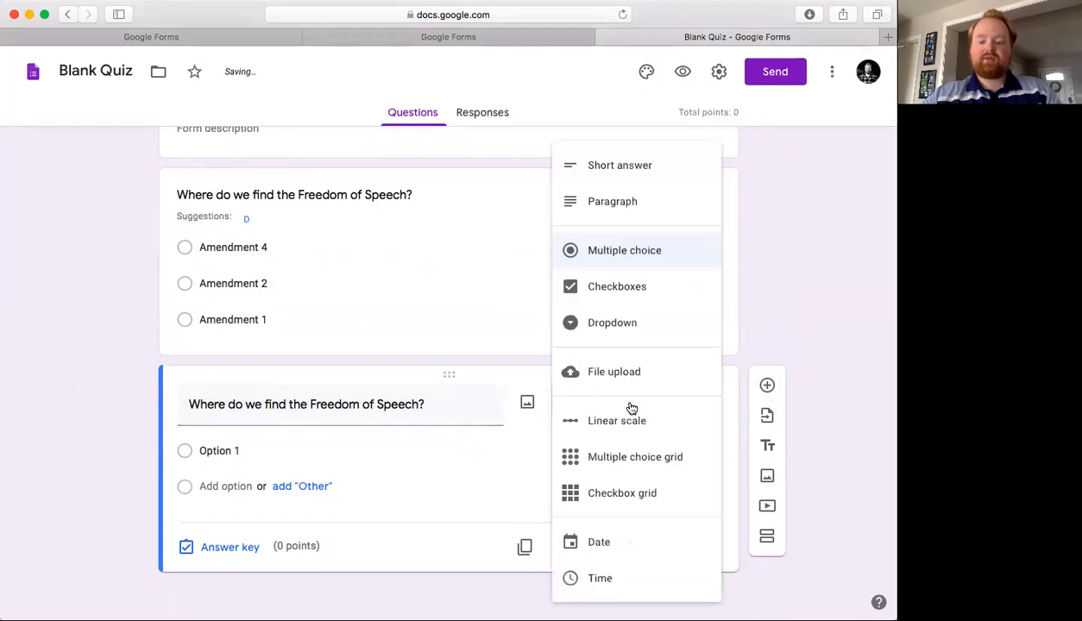
pyautogui.click(649, 169)
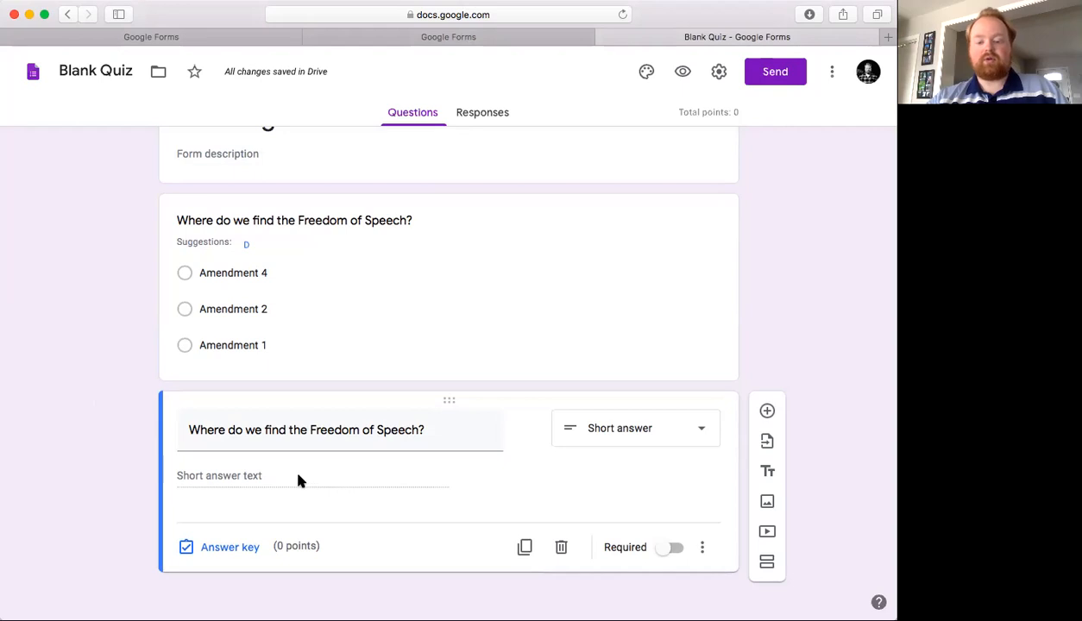
# - Add a third question "Why do we have the Freedom of Speech?"
pyautogui.scroll(-1, 467, 445)
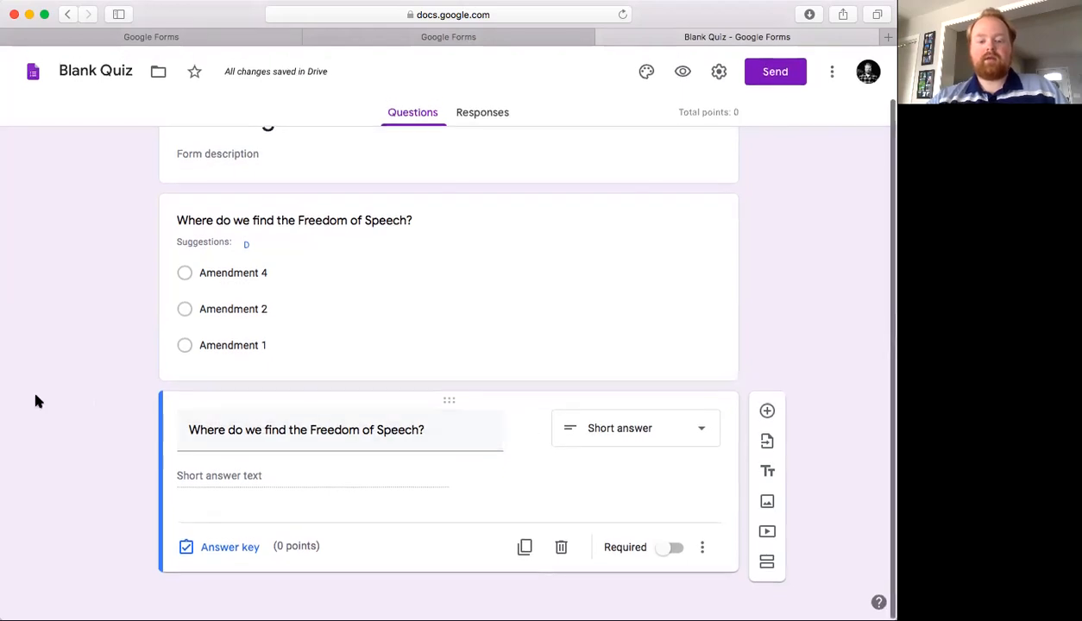
pyautogui.click(767, 411)
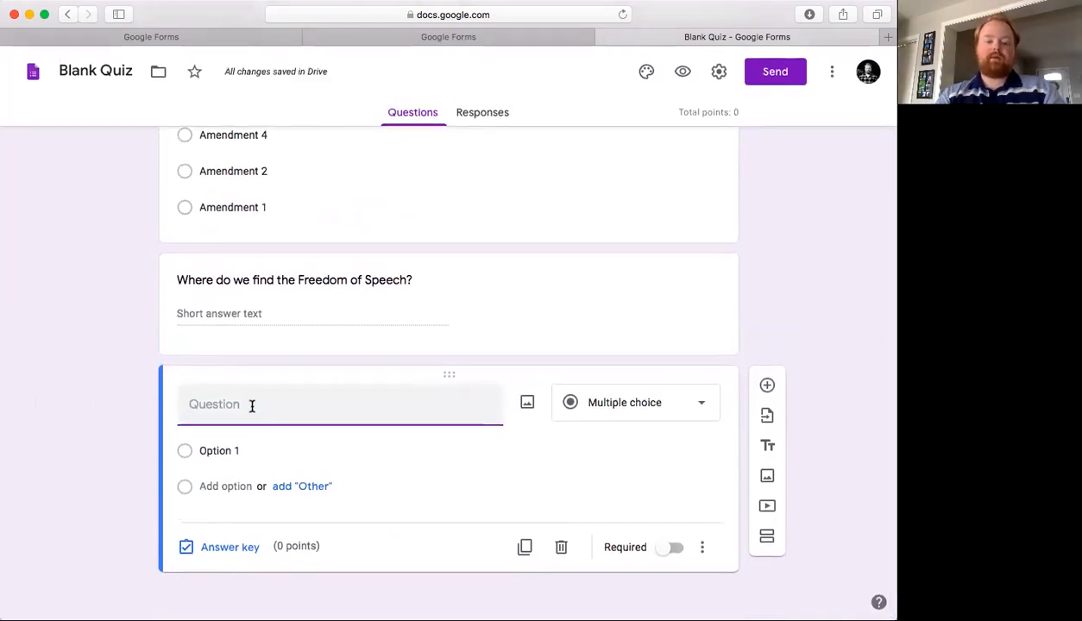
pyautogui.write('S')
pyautogui.press('BackSpace')
pyautogui.write('W')
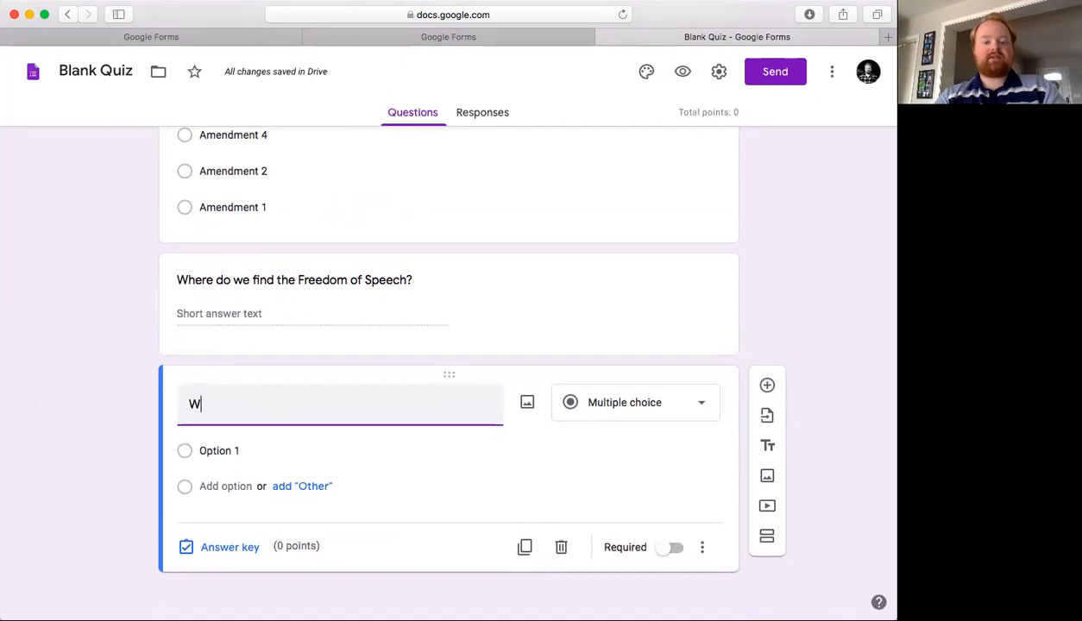
pyautogui.write('hy do we have the Freedom of Speech?')
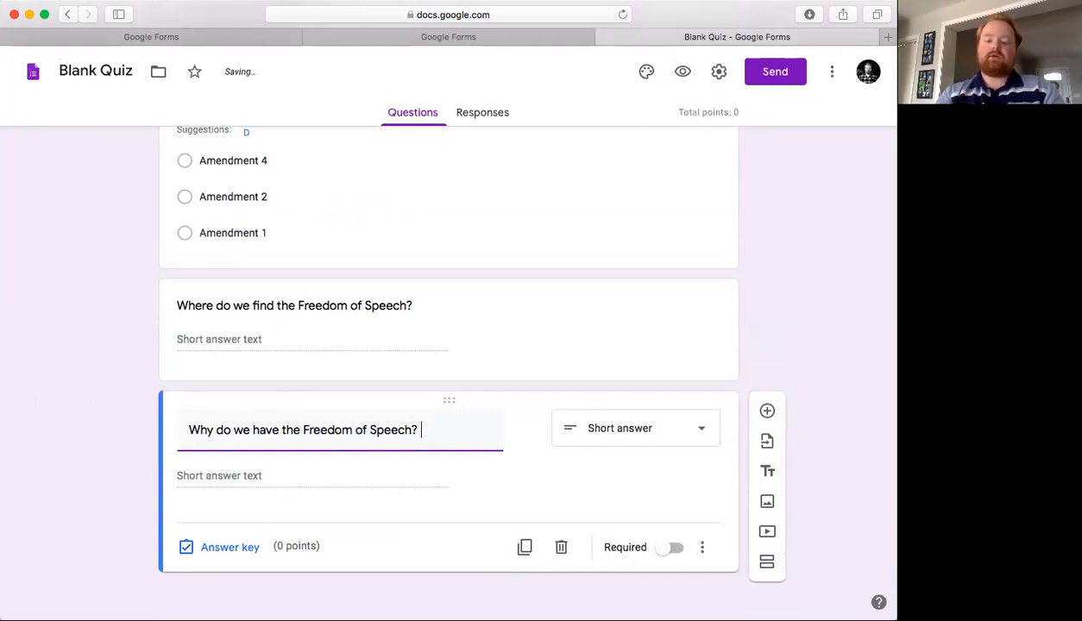
# - Set the third question's type to Paragraph
pyautogui.click(106, 401)
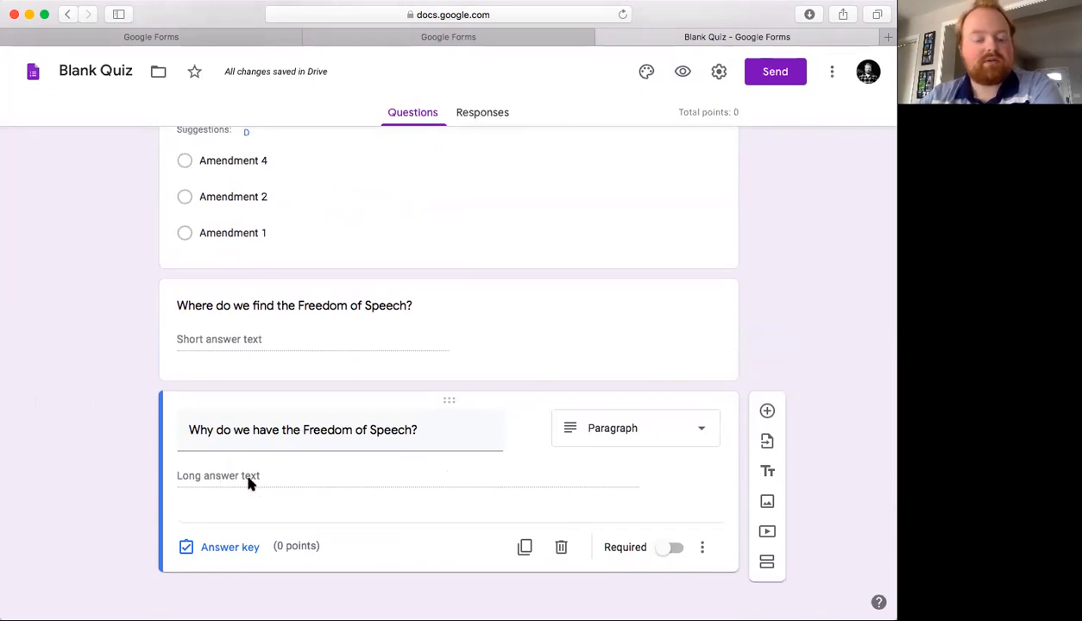
pyautogui.click(587, 420)
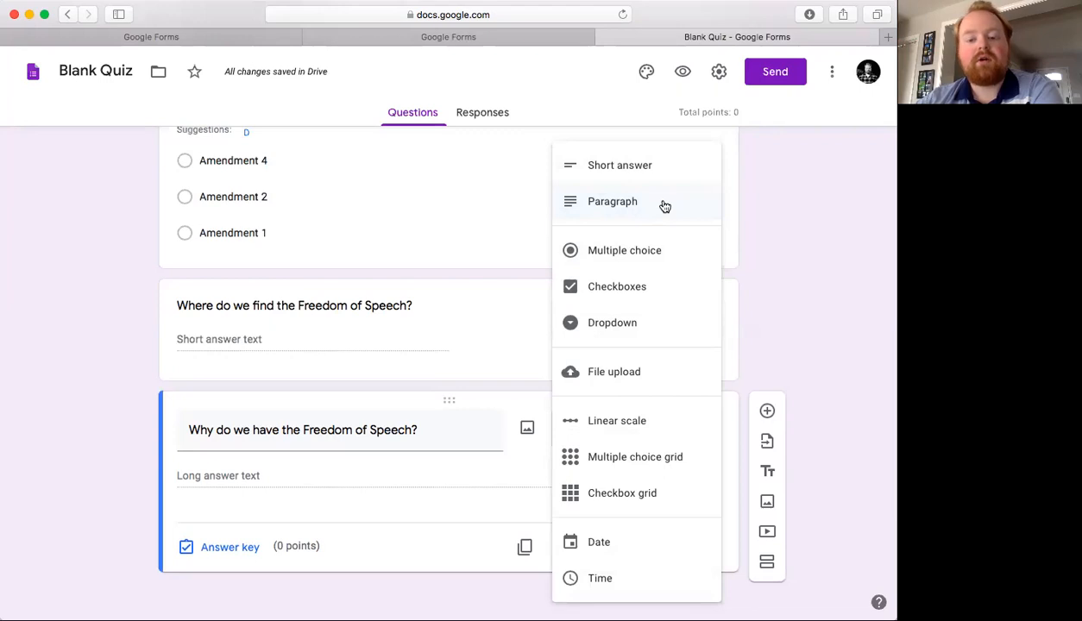
pyautogui.click(62, 301)
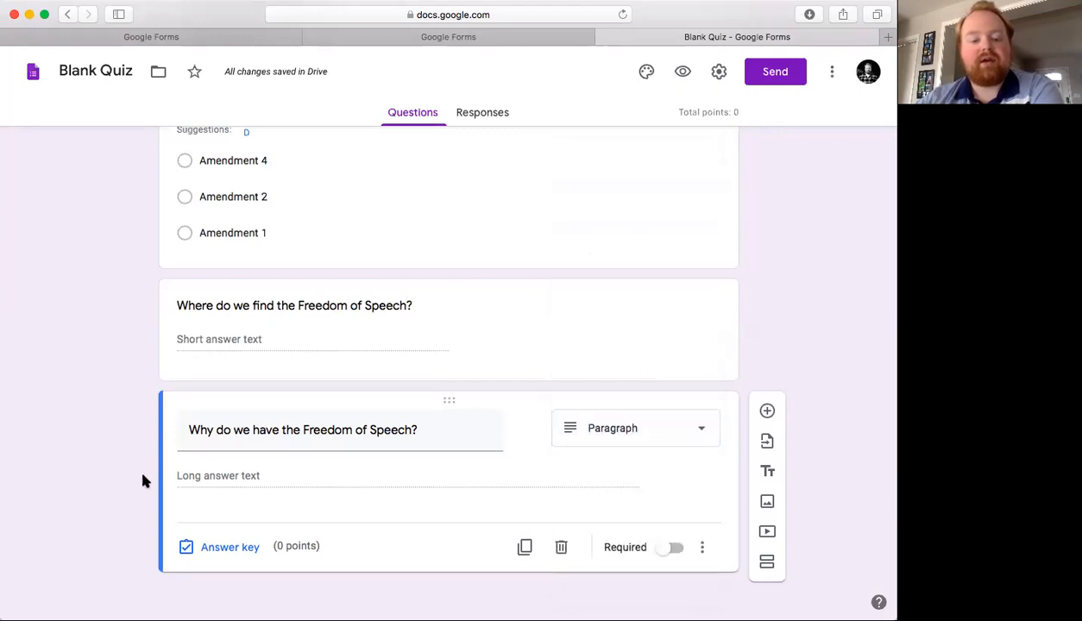
pyautogui.scroll(-1, 124, 486)
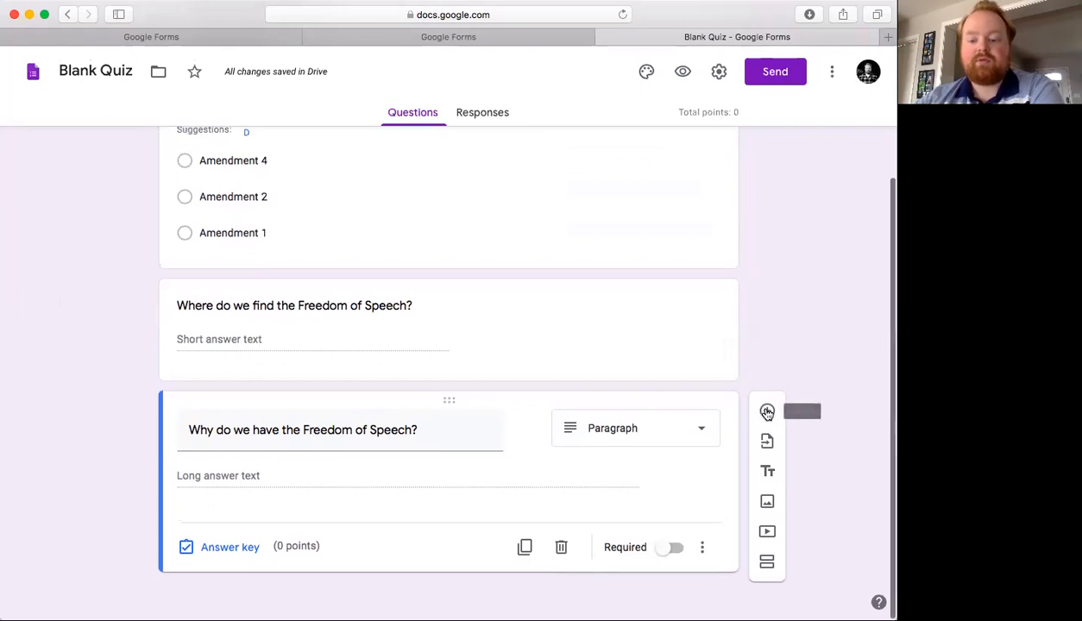
# - Rename the form's title to "Bill of Rights"
pyautogui.click(104, 73)
pyautogui.press('BackSpace')
pyautogui.press('BackSpace')
pyautogui.press('BackSpace')
pyautogui.press('BackSpace')
pyautogui.press('BackSpace')
pyautogui.press('BackSpace')
pyautogui.press('BackSpace')
pyautogui.press('BackSpace')
pyautogui.press('BackSpace')
pyautogui.press('BackSpace')
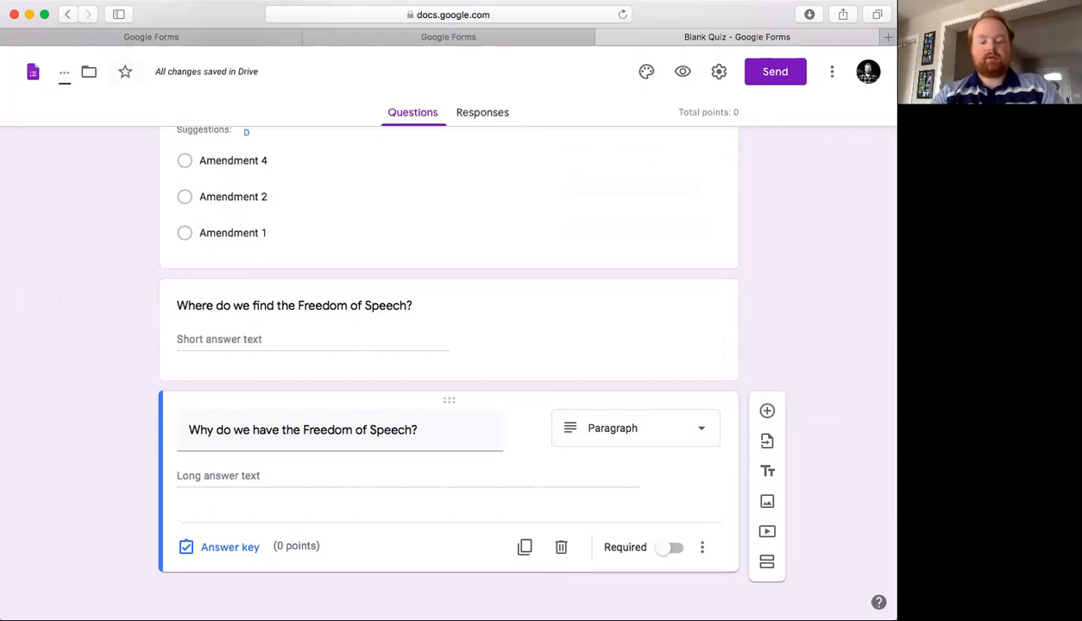
pyautogui.write('Bill of Rights')
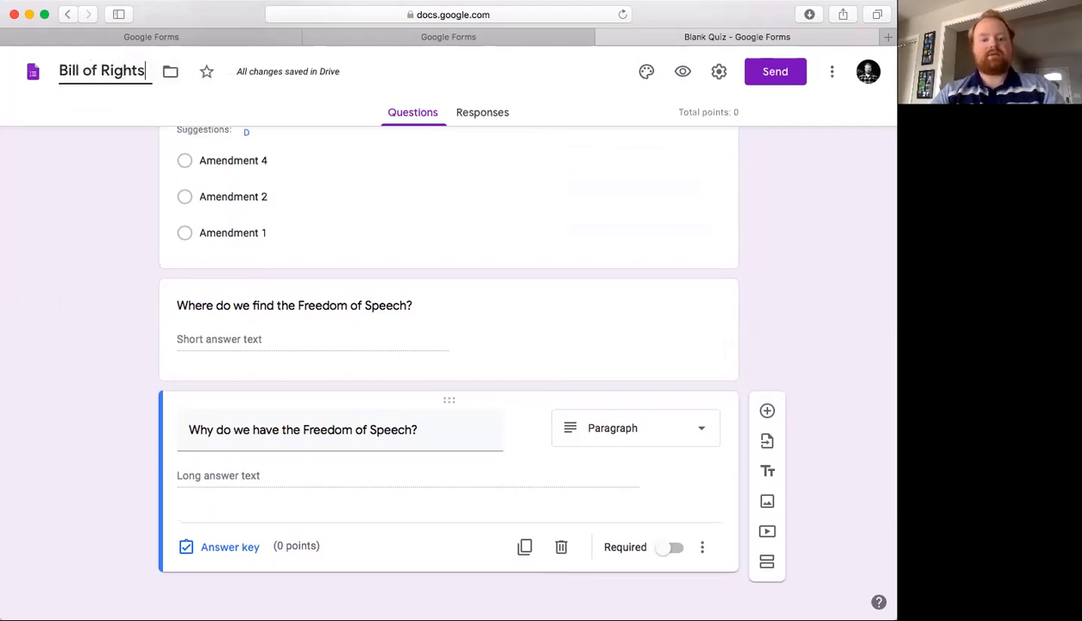
# - Open the Send form dialog and get the form's sharing link, with Shorten URL enabled
pyautogui.click(776, 72)
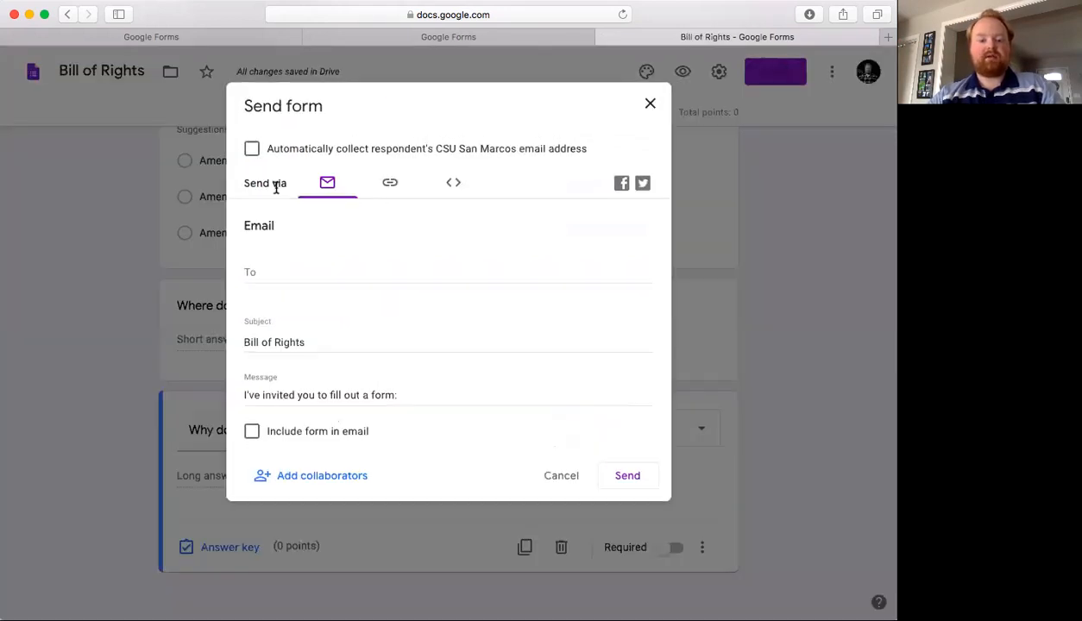
pyautogui.click(281, 271)
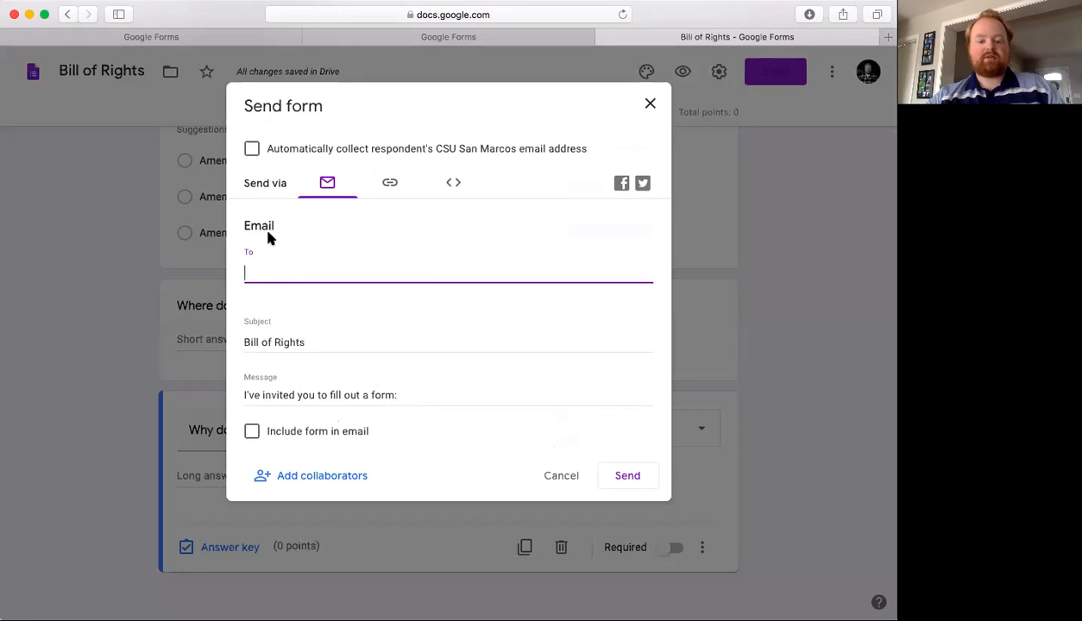
pyautogui.click(390, 182)
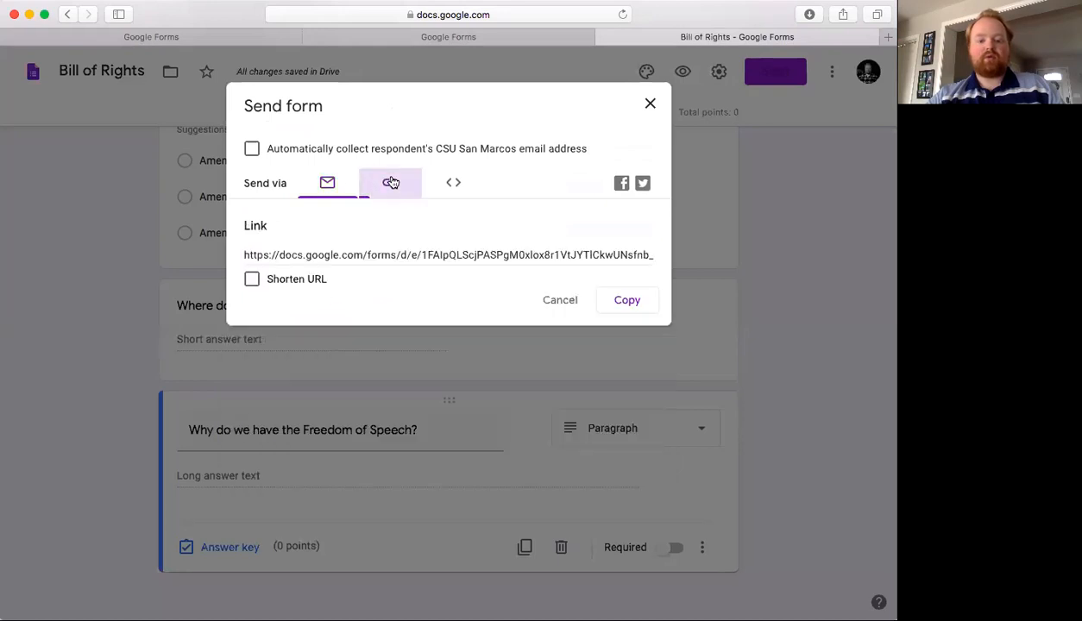
pyautogui.click(339, 257)
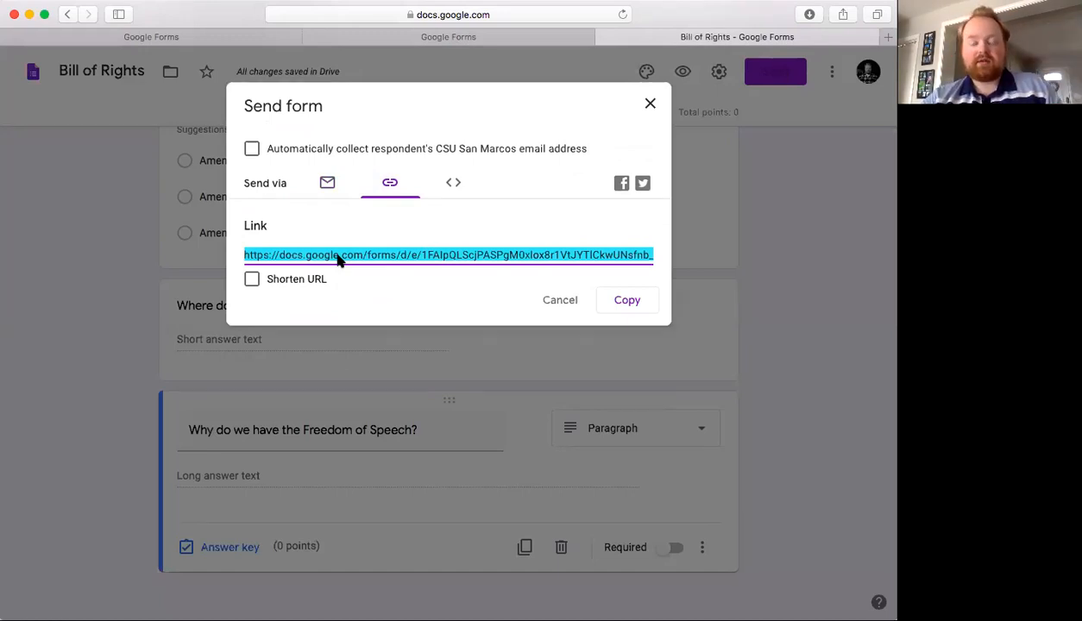
pyautogui.click(251, 279)
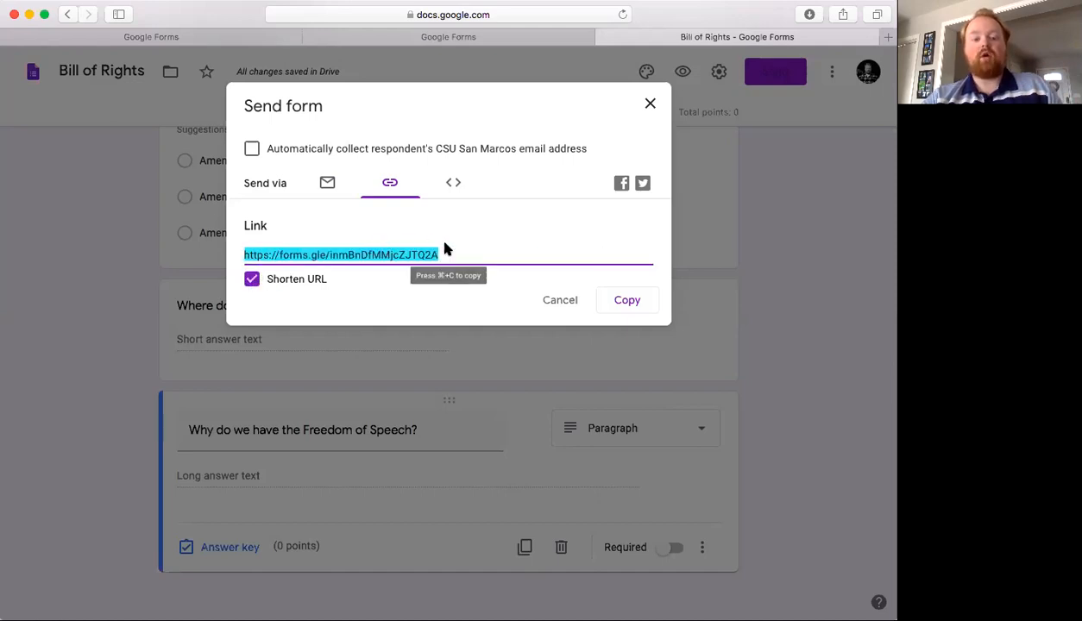